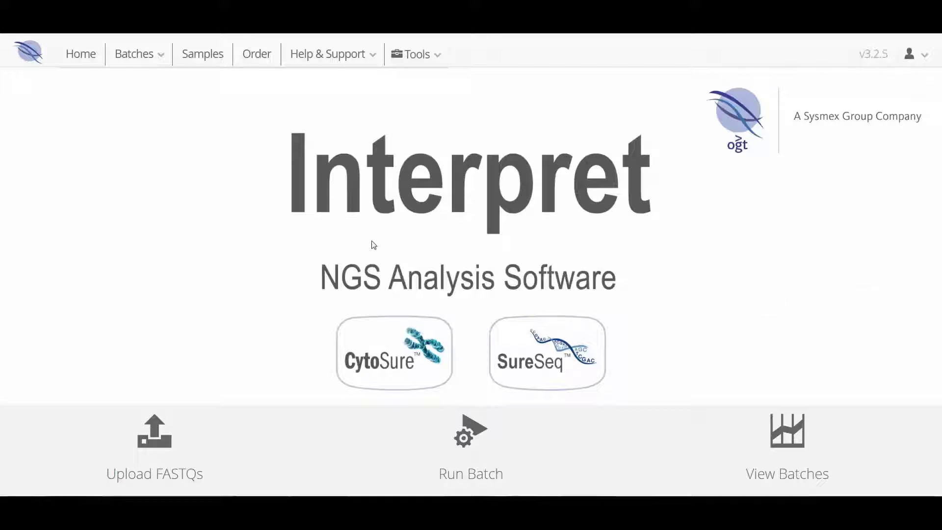
# Step: Pair the six Demo FASTQs into samples Demo123, Demo456 and Demo789 and upload them
pyautogui.click(182, 425)
pyautogui.click(523, 173)
pyautogui.keyDown('shift'); pyautogui.click(301, 150); pyautogui.keyUp('shift')
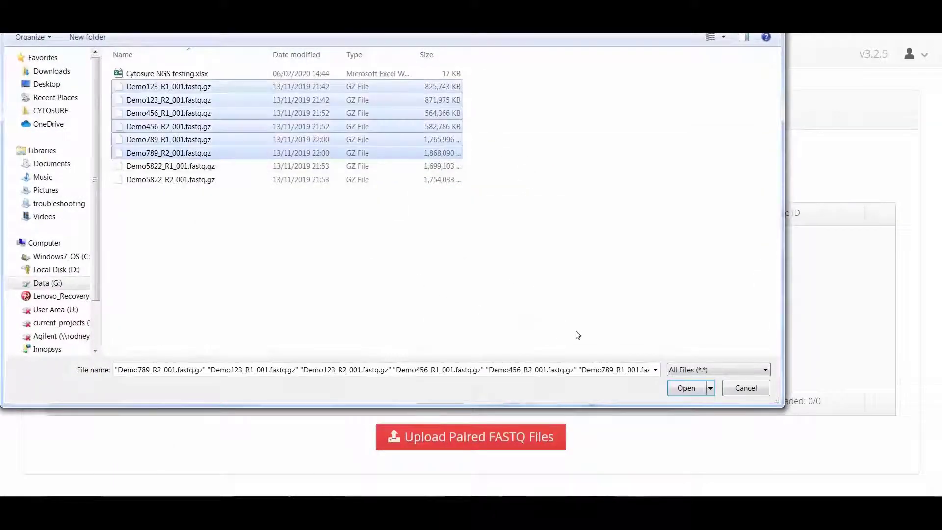
pyautogui.click(686, 388)
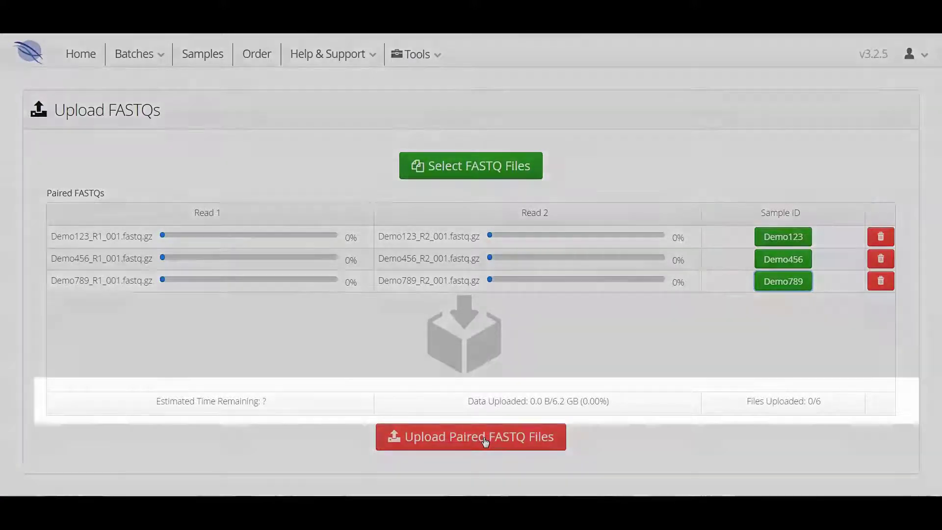
pyautogui.click(485, 441)
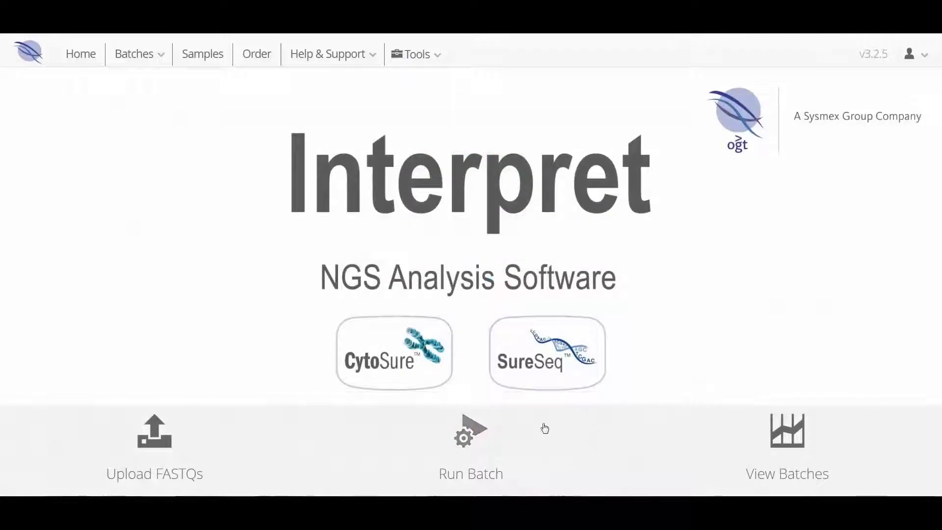
# Step: Set up a new batch of Demo456, Demo789 and Demo123 named 'Demo 1'
pyautogui.click(468, 432)
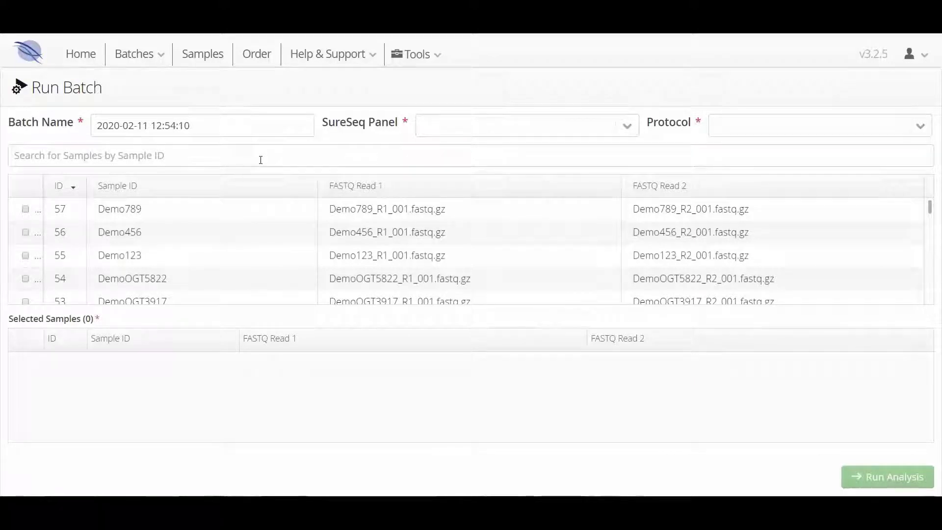
pyautogui.click(25, 255)
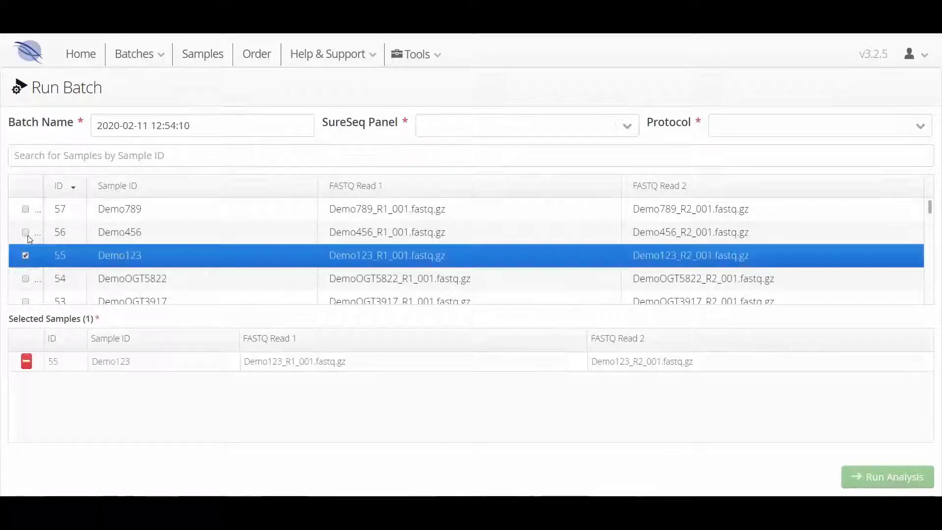
pyautogui.click(26, 232)
pyautogui.click(26, 209)
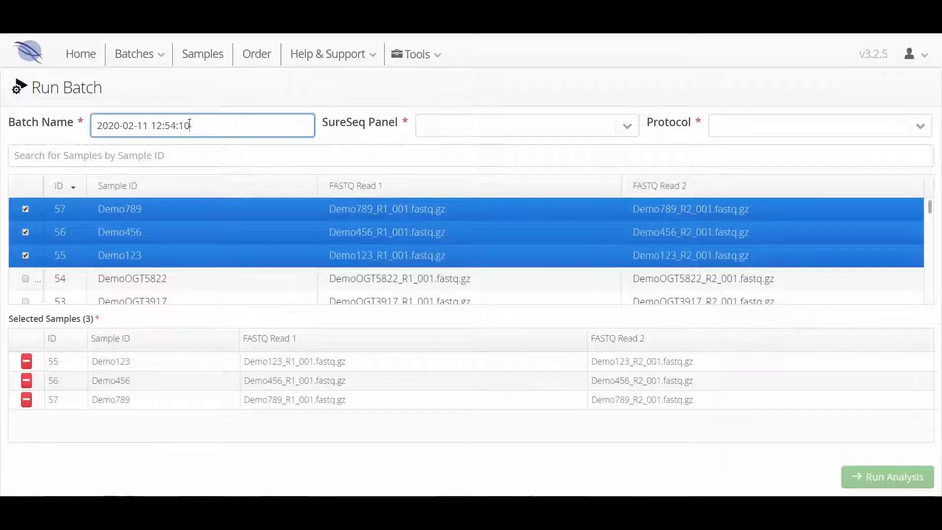
pyautogui.moveTo(188, 126); pyautogui.dragTo(98, 125)
pyautogui.write('Demo 1')
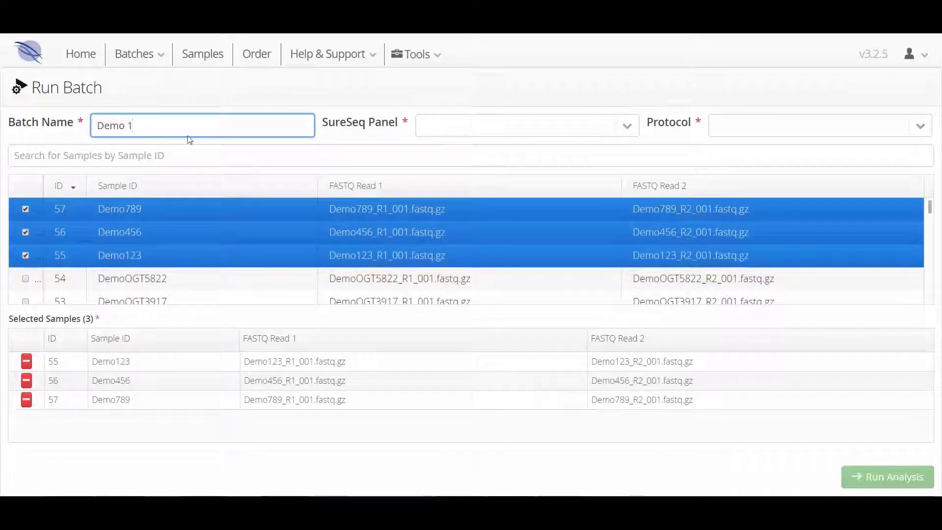
# Step: Choose CytoSure NGS Panel and Default Protocol, then launch and confirm the Demo 1 analysis
pyautogui.click(627, 126)
pyautogui.click(489, 152)
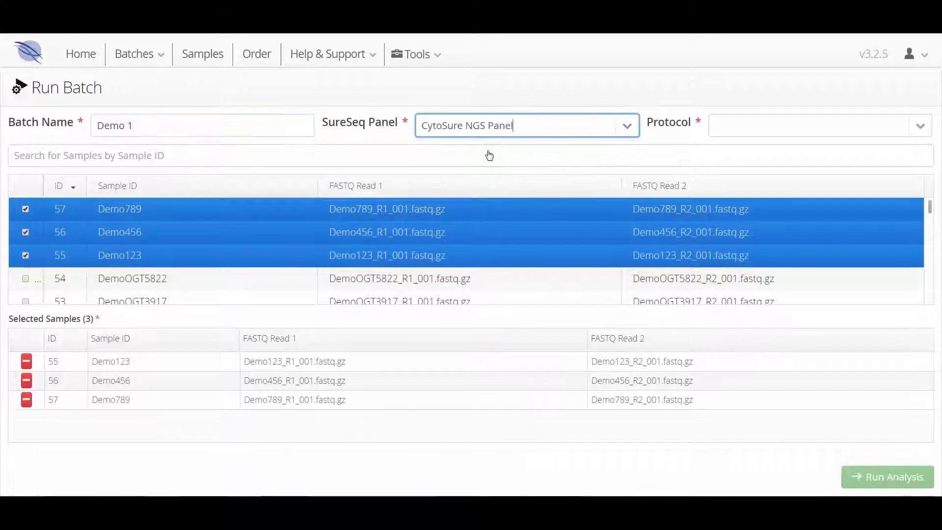
pyautogui.click(921, 129)
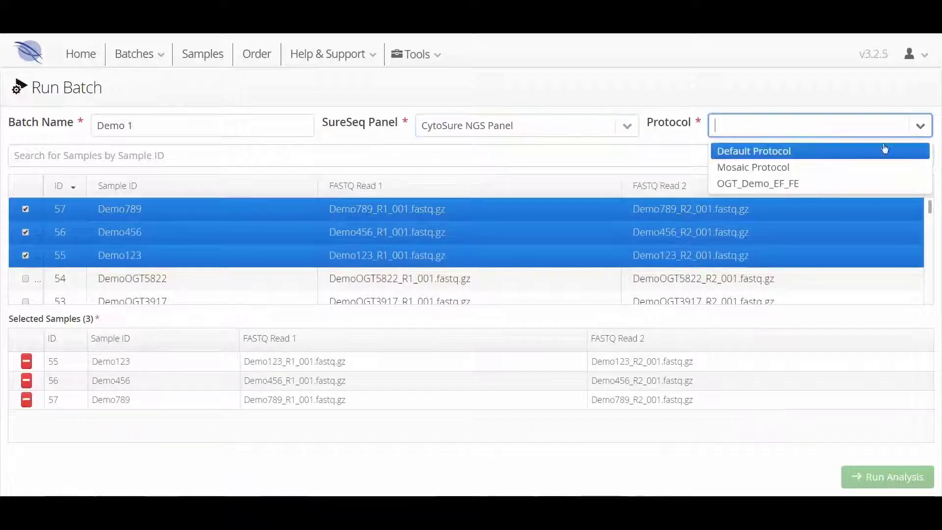
pyautogui.click(776, 153)
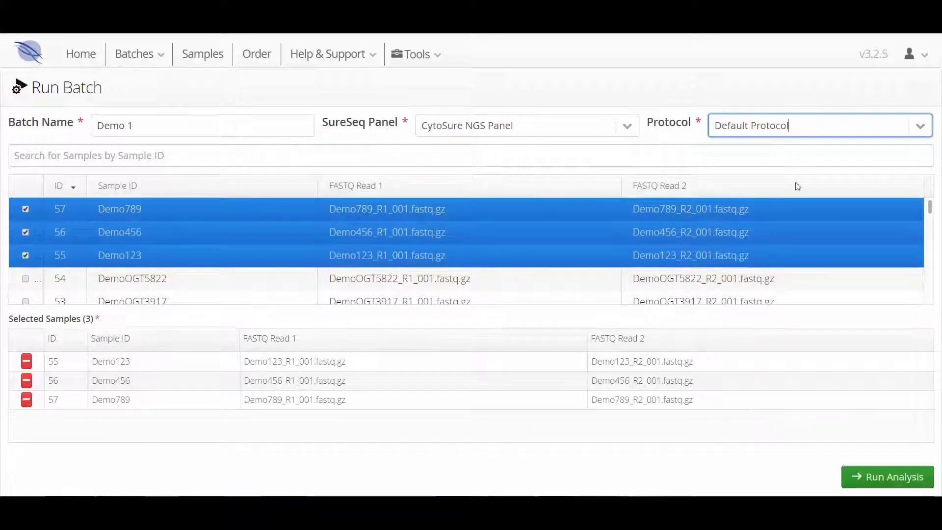
pyautogui.click(871, 477)
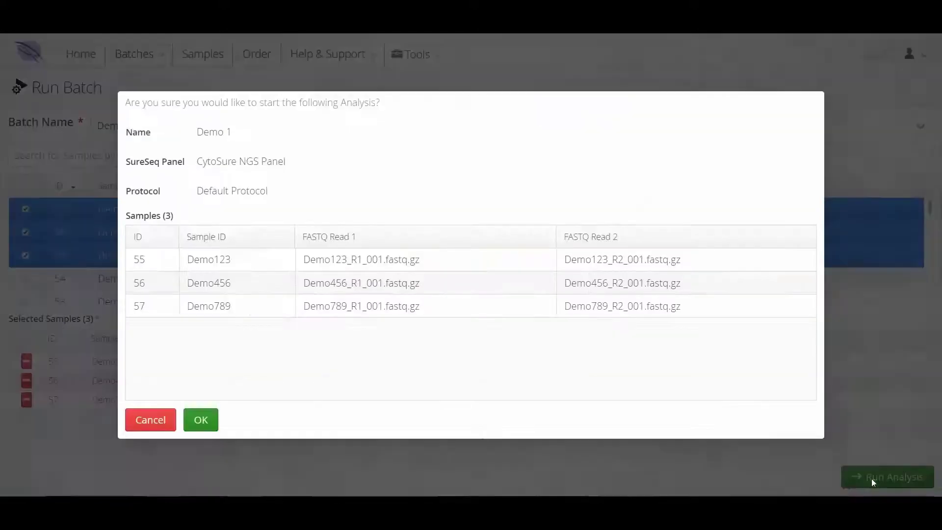
pyautogui.click(201, 421)
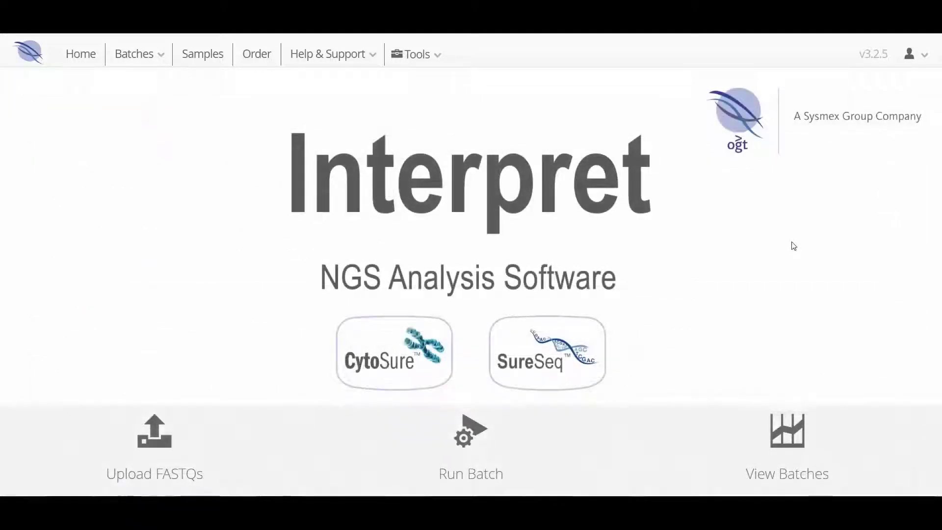
# Step: Open CytoSure NGS Batch 0001(1) from the batches list
pyautogui.click(787, 428)
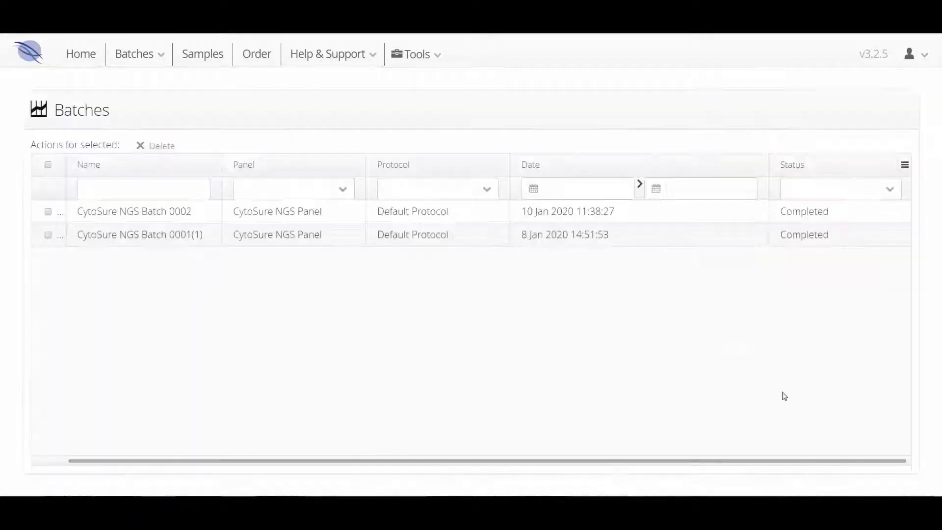
pyautogui.doubleClick(99, 237)
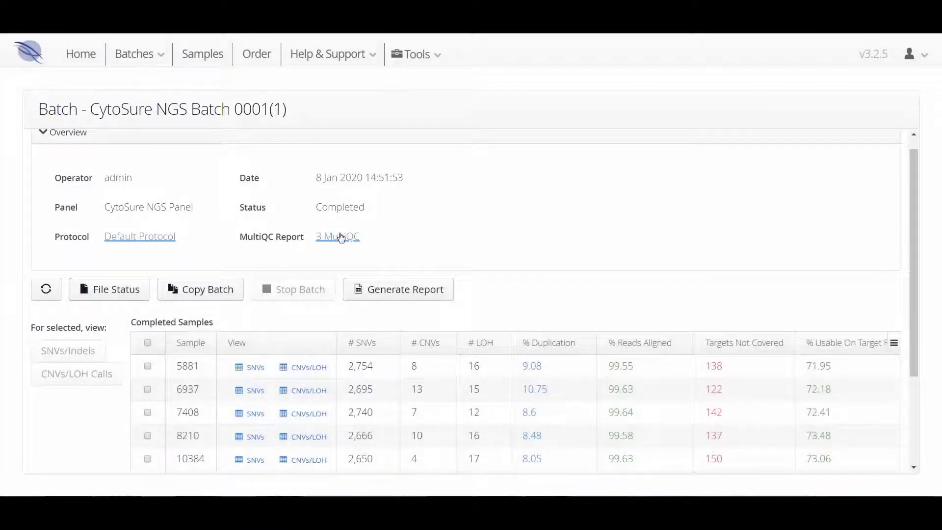
# Step: Browse the MultiQC report's summary table, Coverage Efficiency and Insert Sizes Samtools plots
pyautogui.click(341, 237)
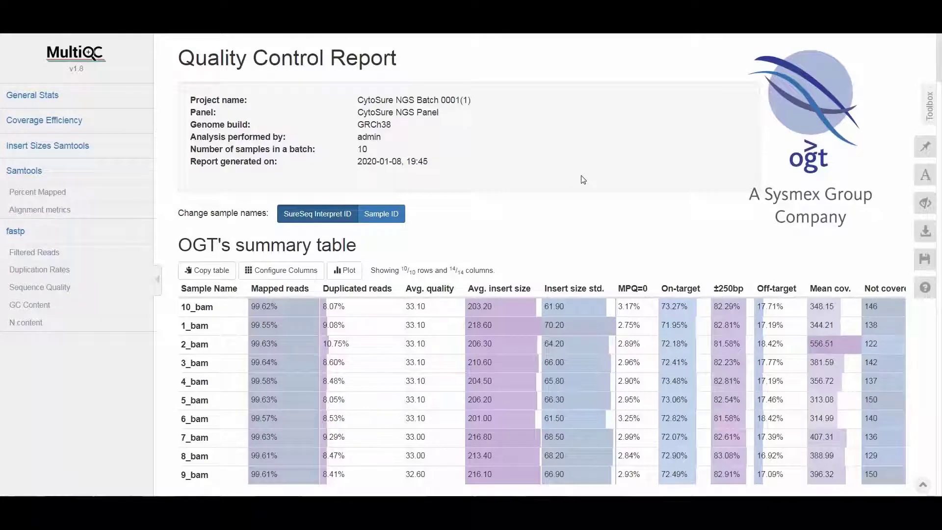
pyautogui.scroll(-5, 583, 180)
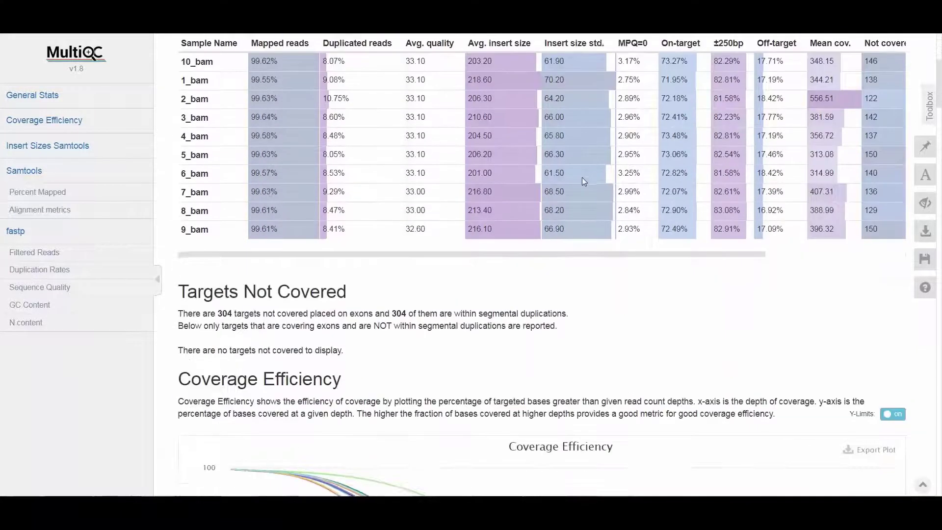
pyautogui.scroll(-7, 584, 181)
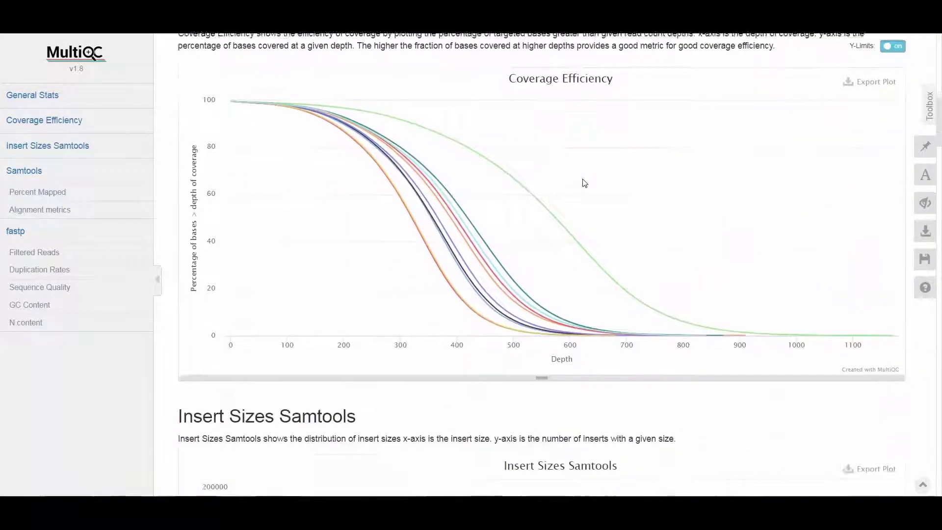
pyautogui.scroll(-7, 585, 183)
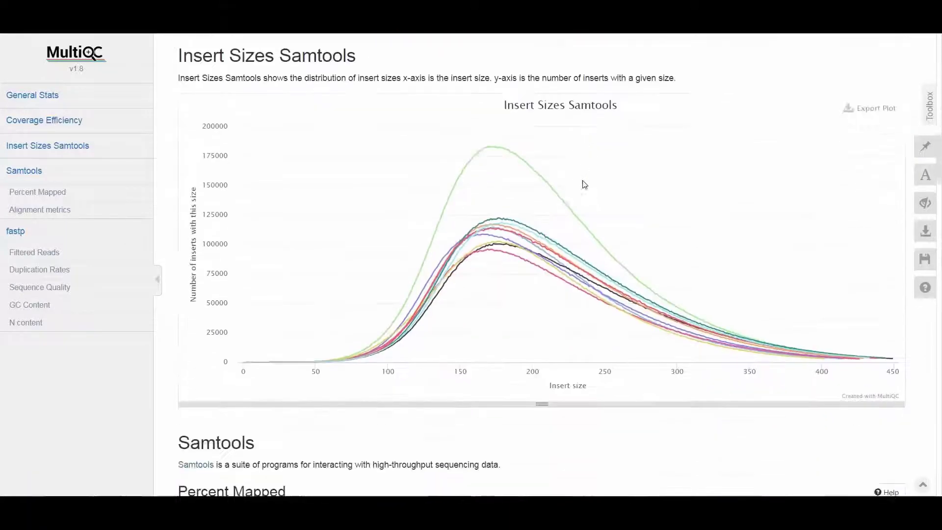
pyautogui.scroll(-3, 583, 184)
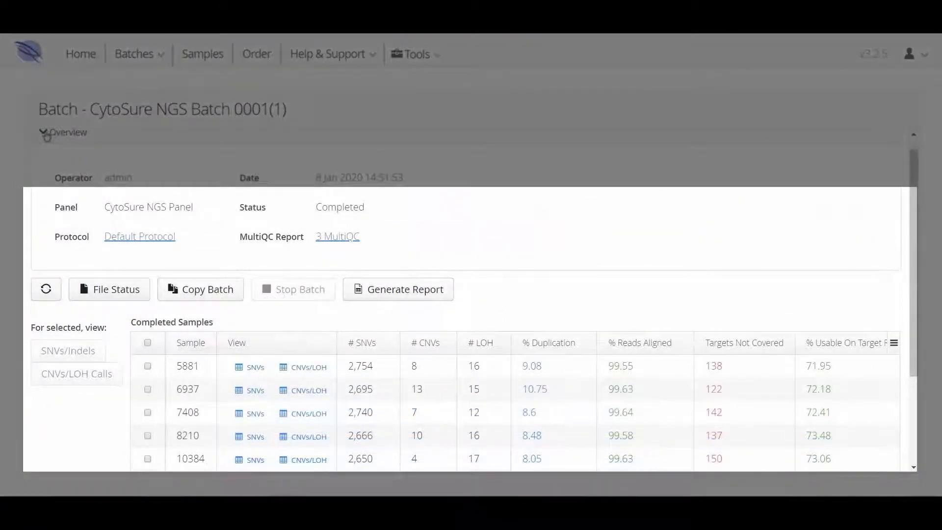
# Step: Collapse the batch overview and check the samples table's displayed-columns list
pyautogui.click(45, 134)
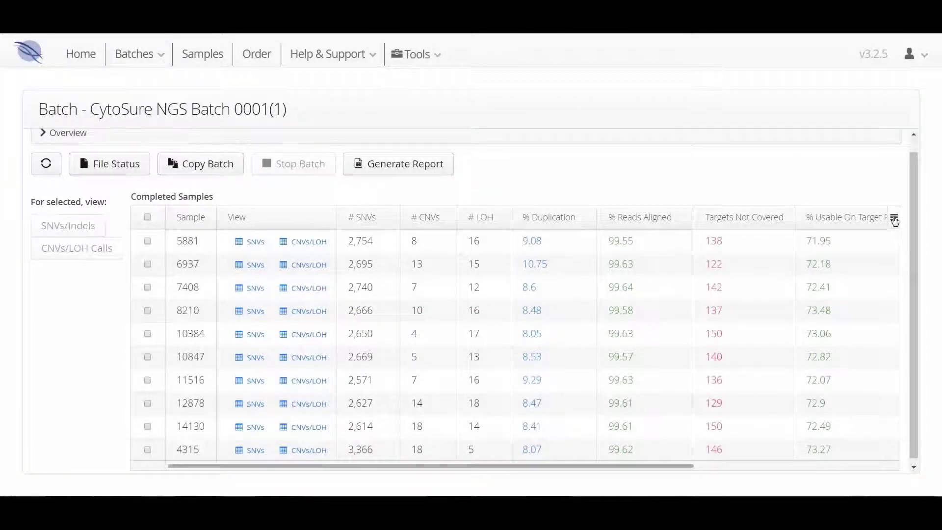
pyautogui.click(894, 219)
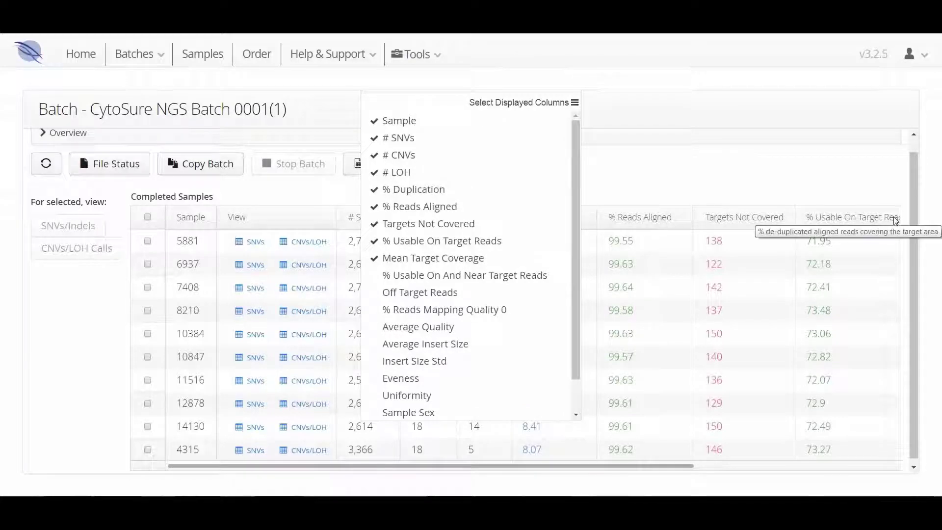
pyautogui.click(896, 221)
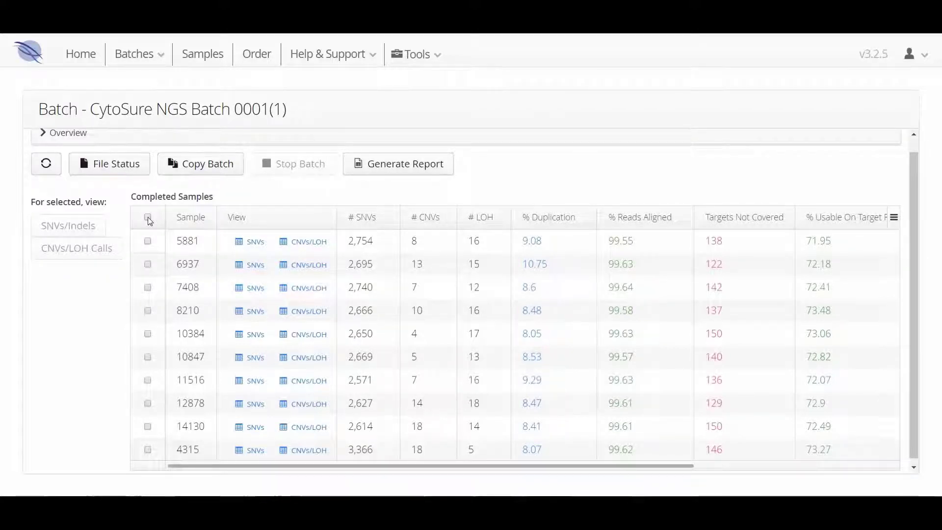
# Step: Select only sample 6937 and view its SNVs and indels
pyautogui.click(148, 218)
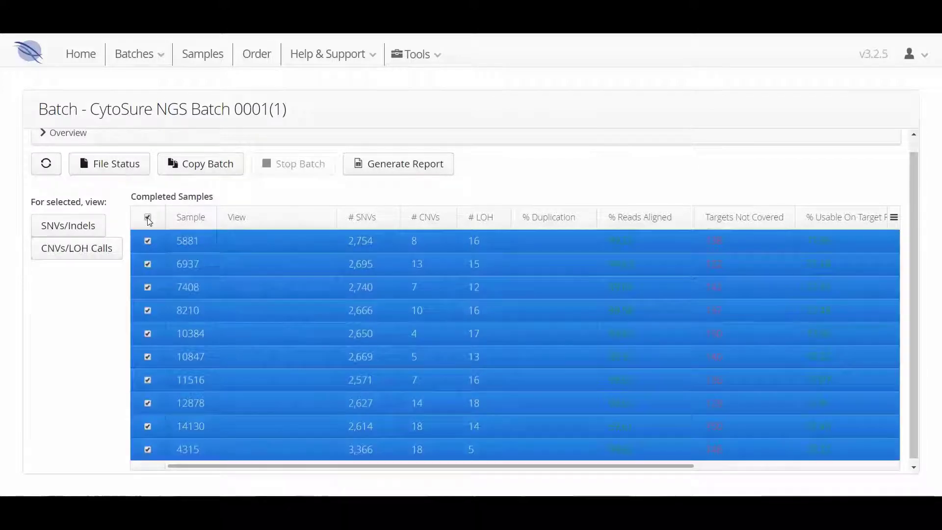
pyautogui.click(148, 218)
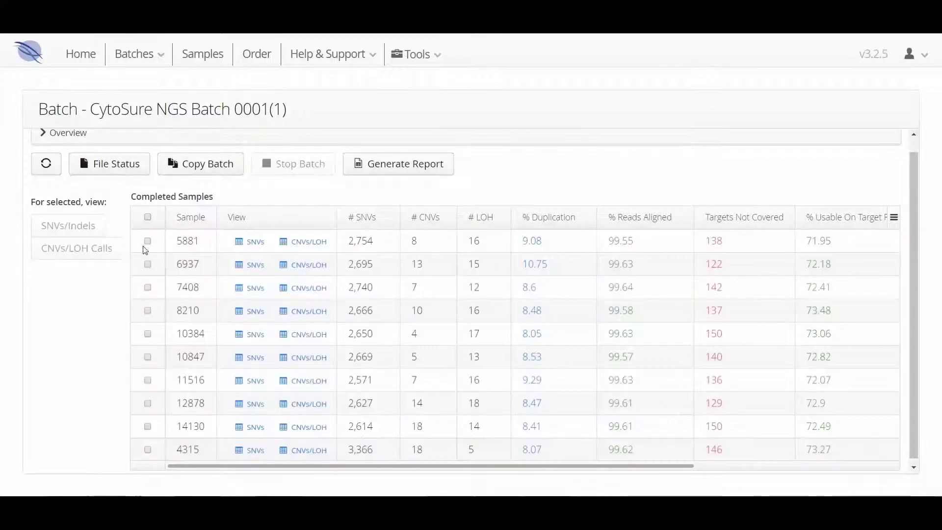
pyautogui.click(148, 265)
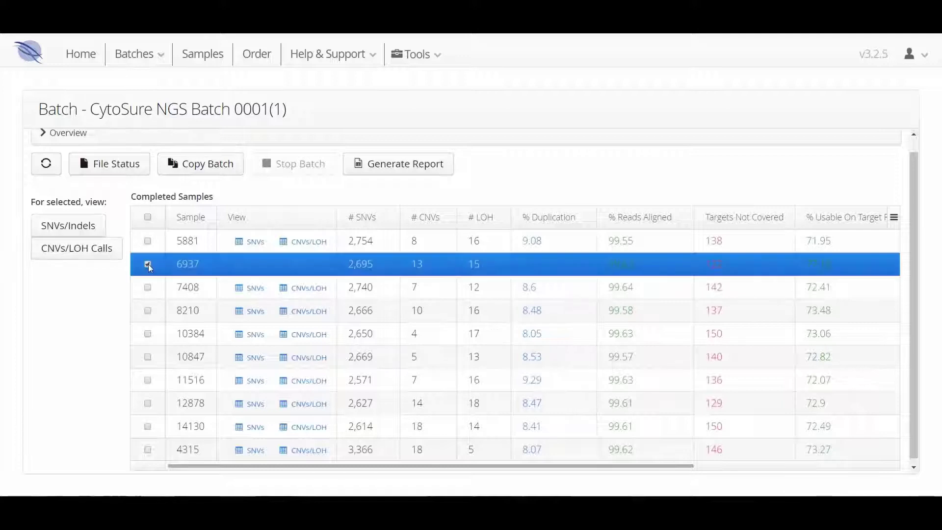
pyautogui.click(78, 229)
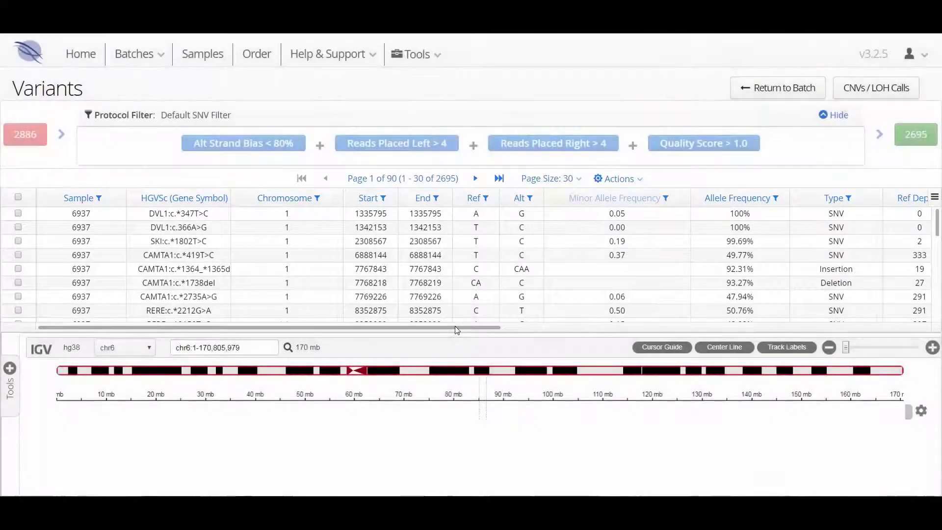
# Step: Adjust the variant table's columns and shrink the table so the IGV viewer is larger
pyautogui.moveTo(456, 329); pyautogui.dragTo(429, 351)
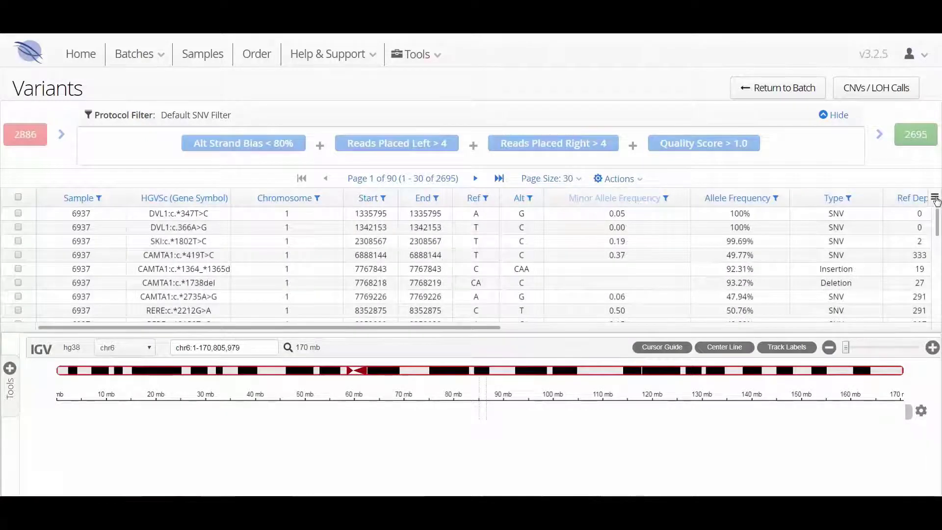
pyautogui.click(935, 197)
pyautogui.moveTo(576, 155)
pyautogui.mouseDown()
pyautogui.moveTo(577, 367)
pyautogui.moveTo(569, 156)
pyautogui.mouseUp()
pyautogui.click(624, 121)
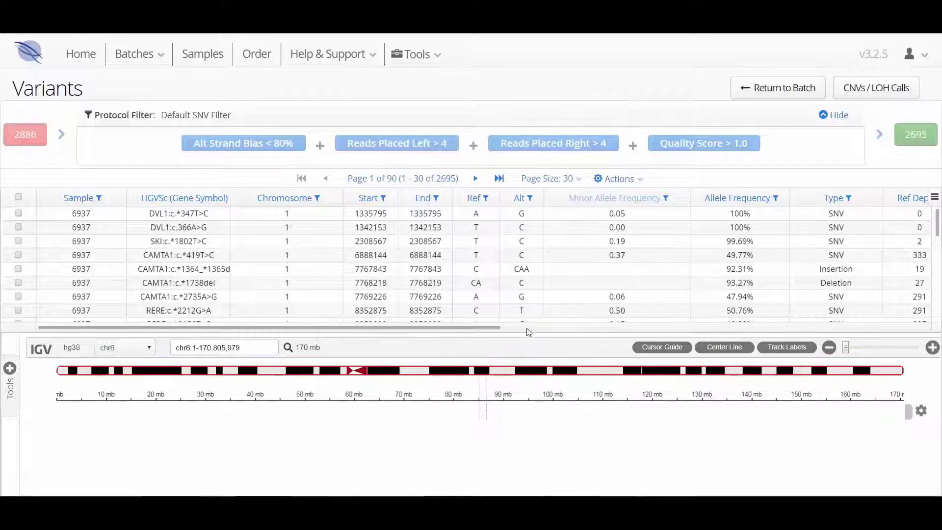
pyautogui.moveTo(526, 329); pyautogui.dragTo(534, 247)
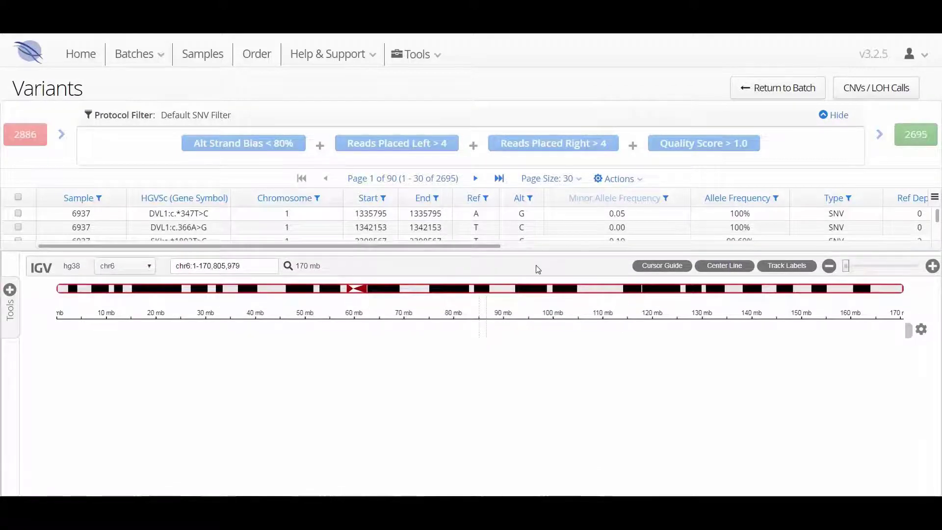
# Step: Load variant DVL1:c.*347T>C in IGV and open the Allele Frequency filter
pyautogui.click(87, 216)
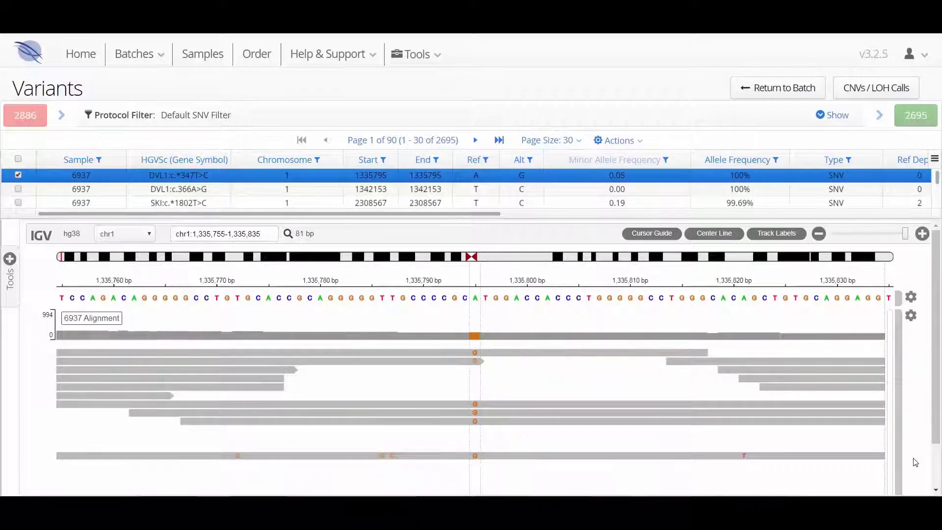
pyautogui.click(775, 160)
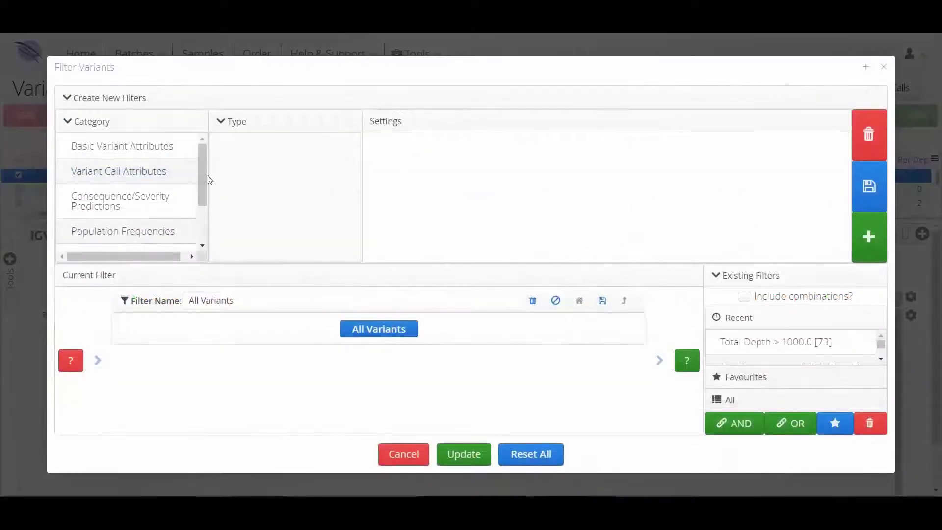
# Step: Try a Total Depth call-attribute filter, then collapse the filter chain back to 2695 variants
pyautogui.click(136, 172)
pyautogui.click(243, 194)
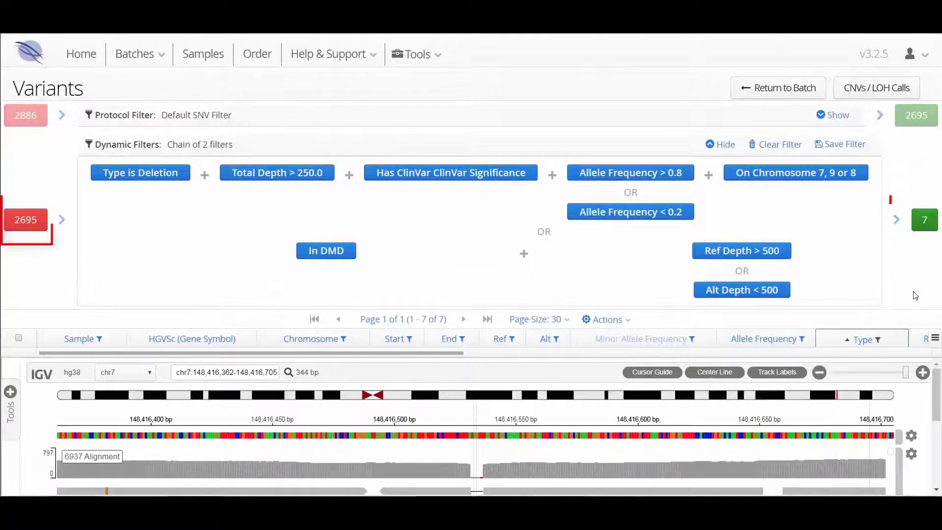
pyautogui.click(712, 146)
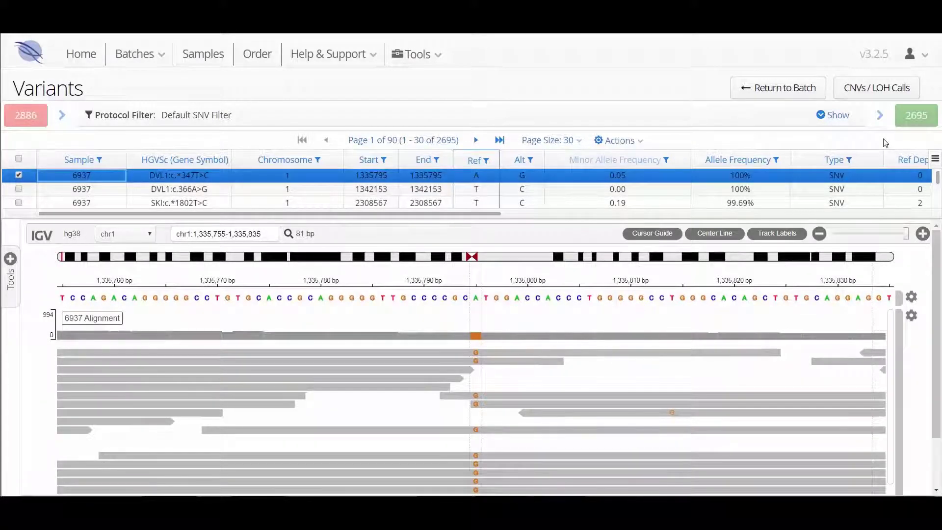
# Step: Switch sample 6937 to CNV/LOH calls, listing LOH calls and then CNV calls
pyautogui.click(882, 92)
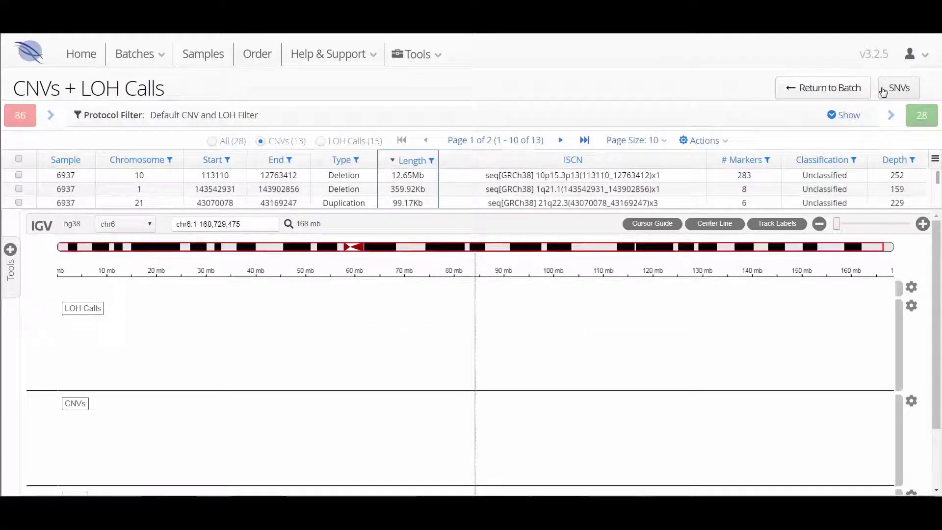
pyautogui.click(320, 142)
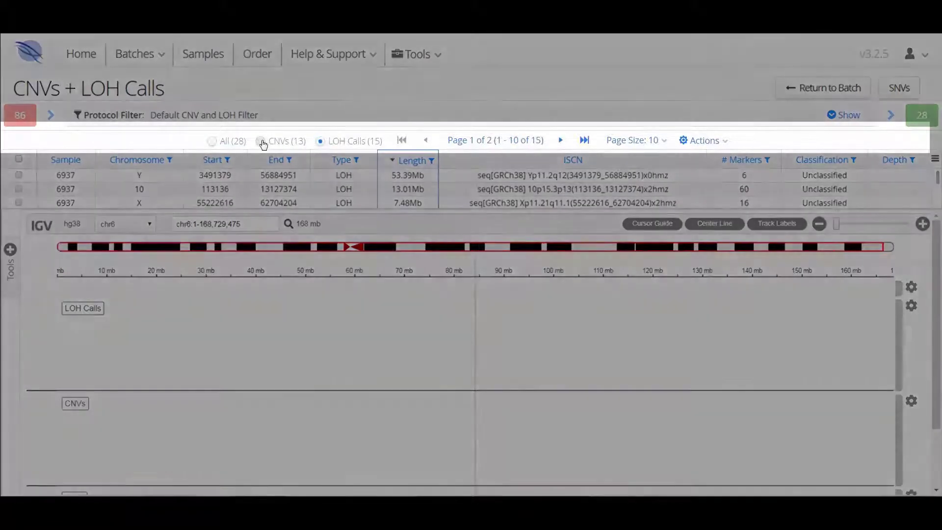
pyautogui.click(261, 141)
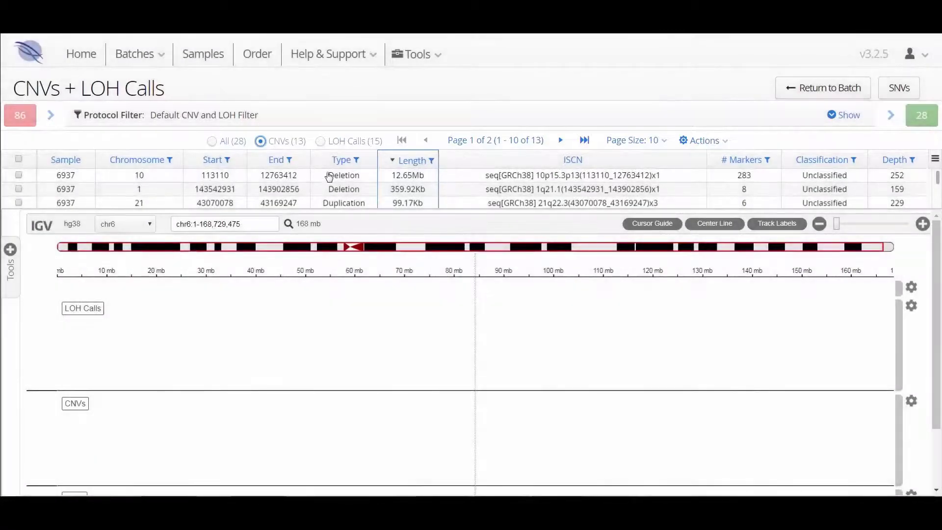
# Step: Show the 12.65Mb chr10 deletion in IGV and scroll through its LOH and CNV tracks
pyautogui.click(329, 175)
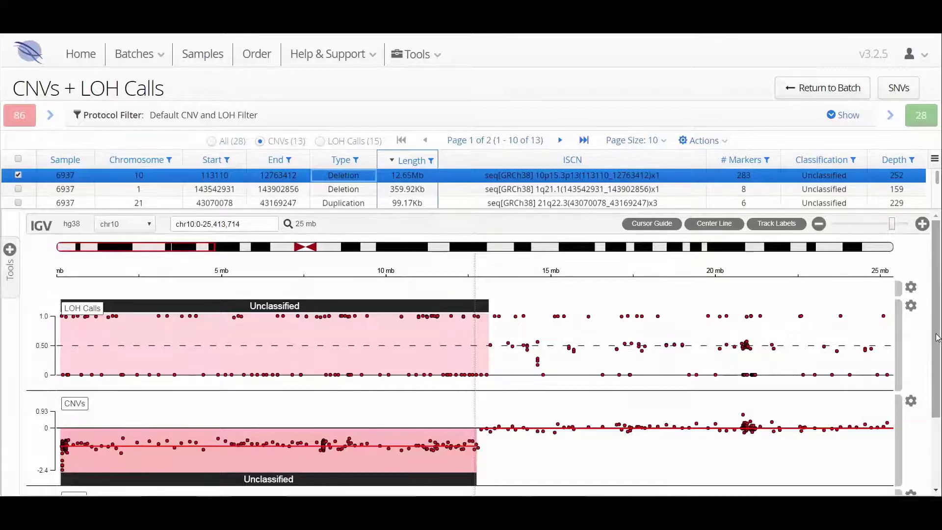
pyautogui.scroll(-2, 937, 346)
pyautogui.scroll(-5, 937, 346)
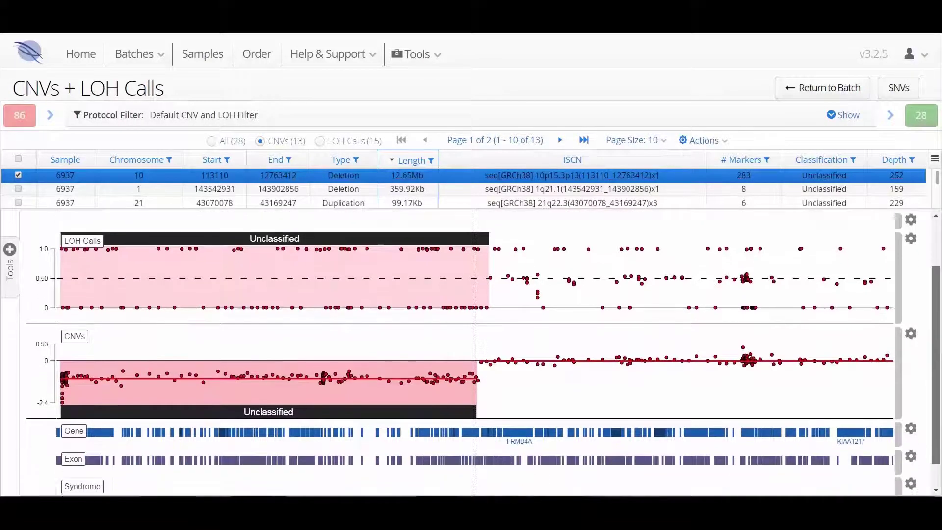